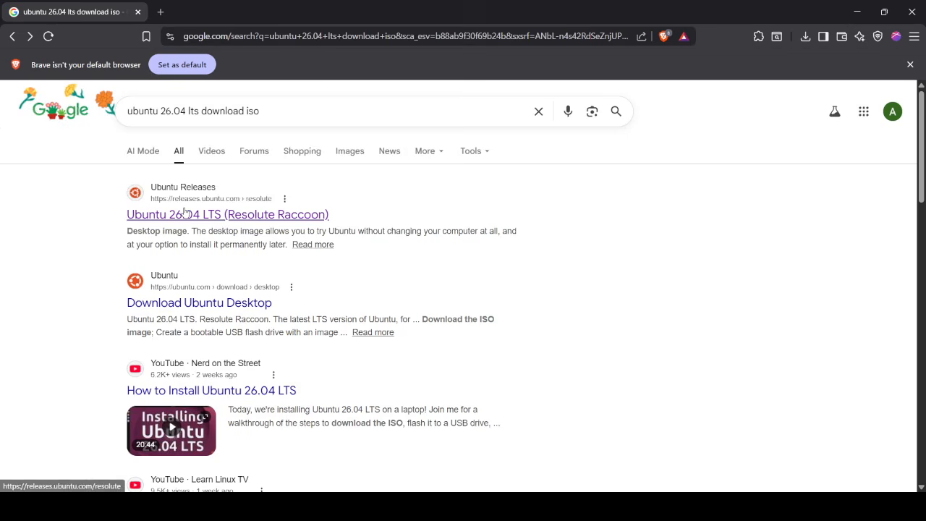
Open the releases.ubuntu.com result for Ubuntu 26.04 LTS (Resolute Raccoon).
left_click(185, 211)
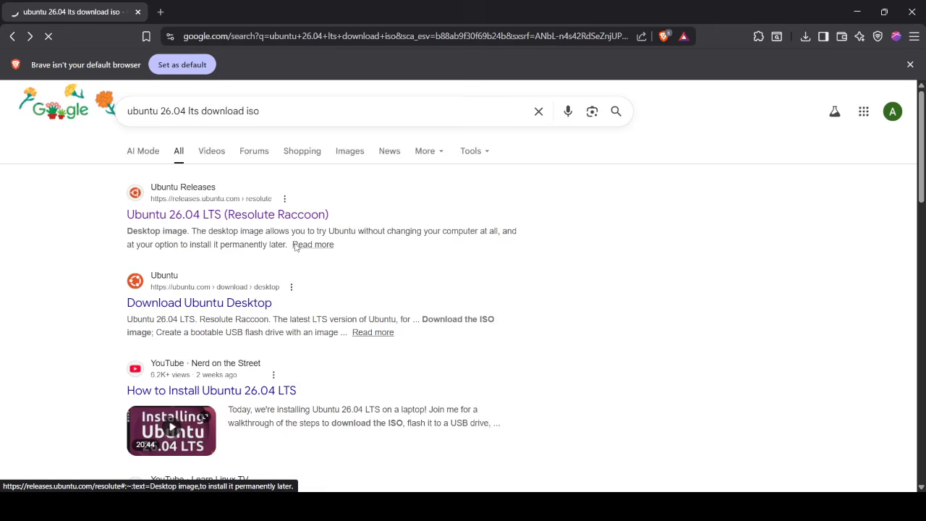
Start saving ubuntu-26.04-desktop-amd64.iso, find it already in ISO Images, and cancel.
scroll(296, 247, "down", 3)
scroll(295, 247, "down", 3)
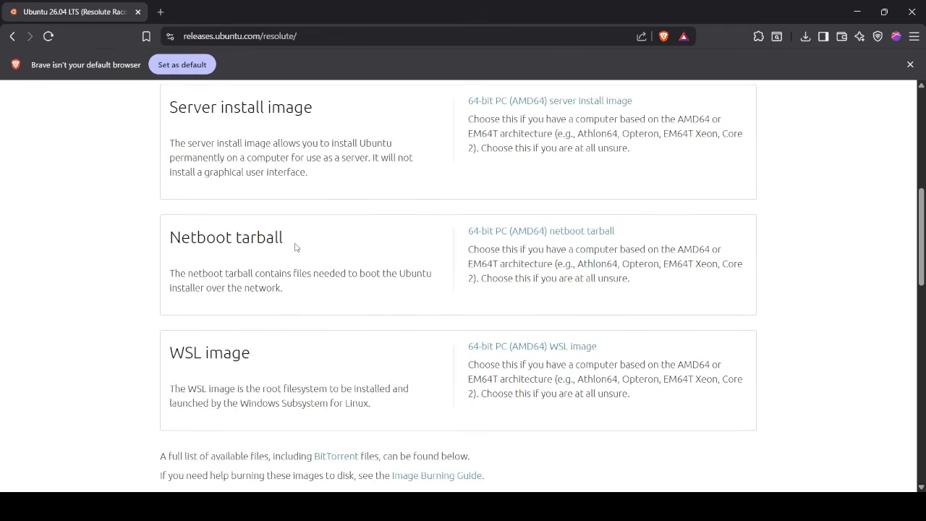
scroll(295, 247, "down", 4)
scroll(295, 247, "down", 1)
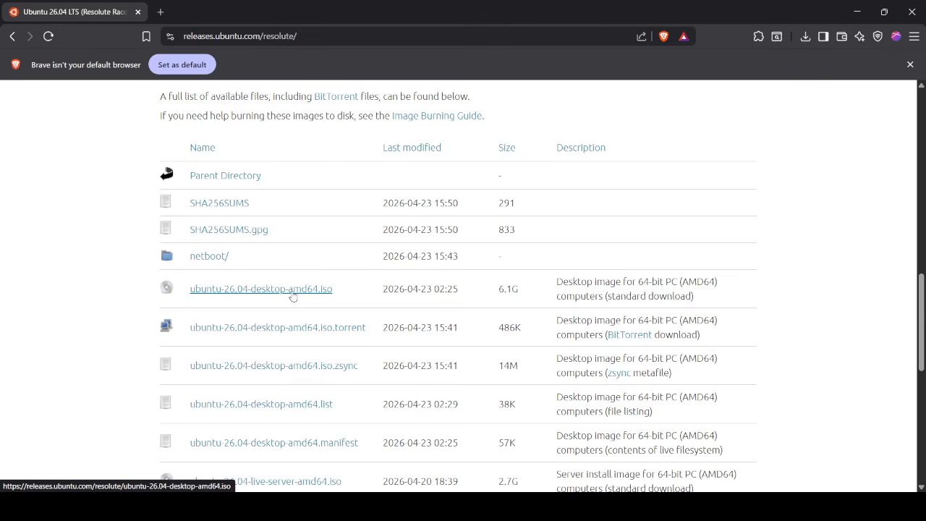
scroll(292, 295, "down", 5)
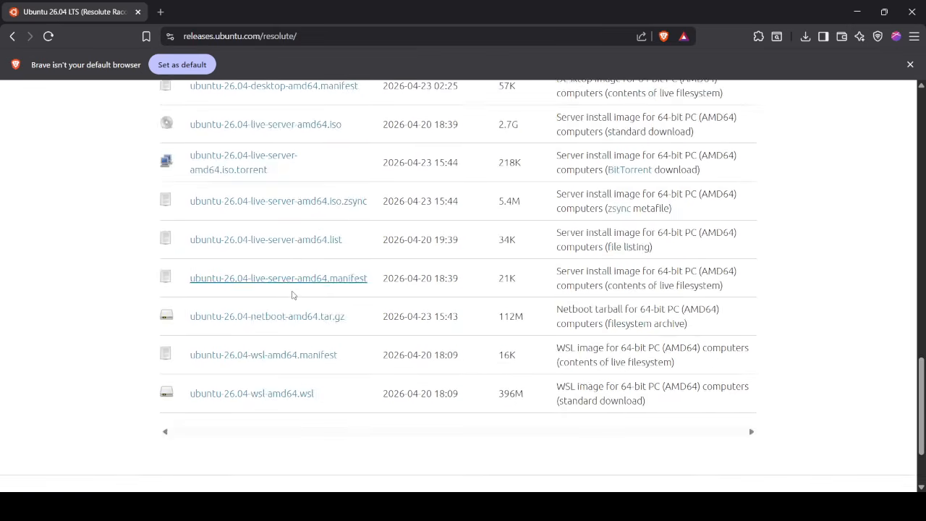
scroll(292, 295, "up", 5)
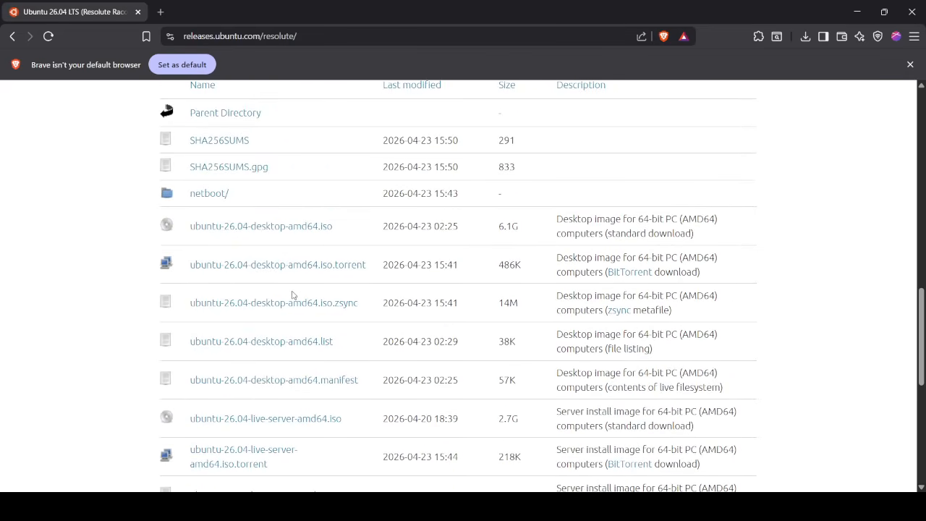
left_click(298, 255)
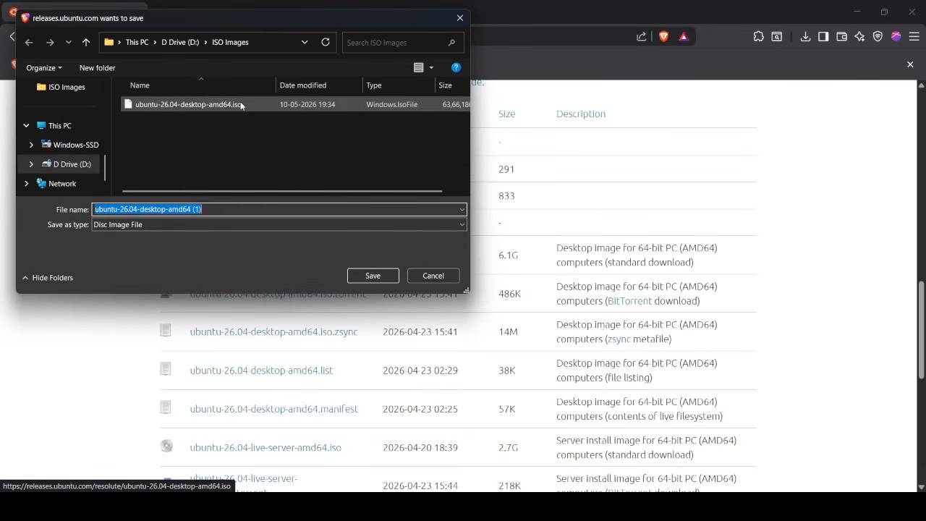
left_click(240, 105)
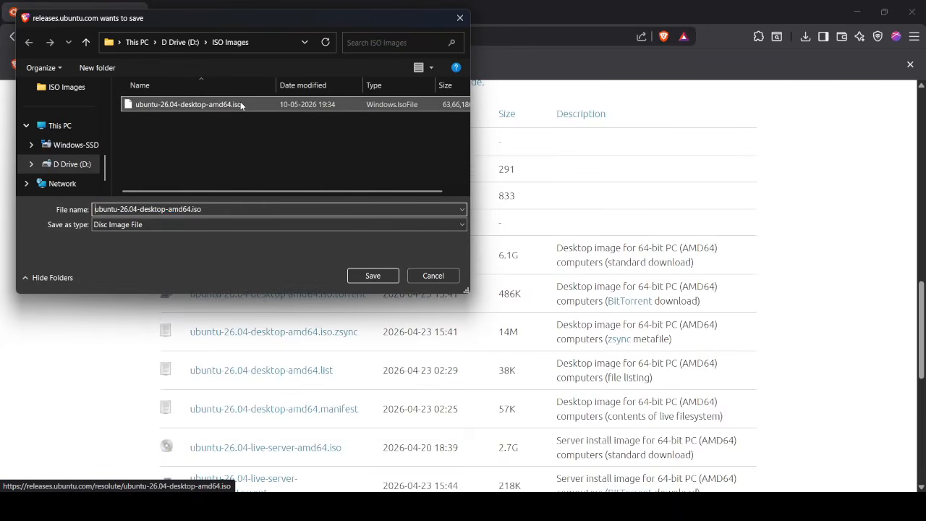
left_click(431, 276)
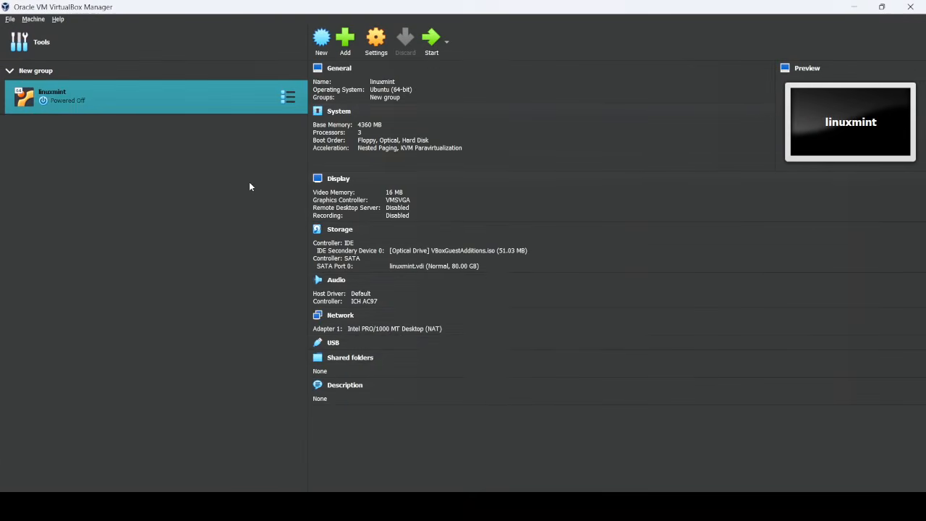
Create a new VM named ubuntu-26.04 using the ubuntu-26.04-desktop-amd64.iso image.
left_click(321, 40)
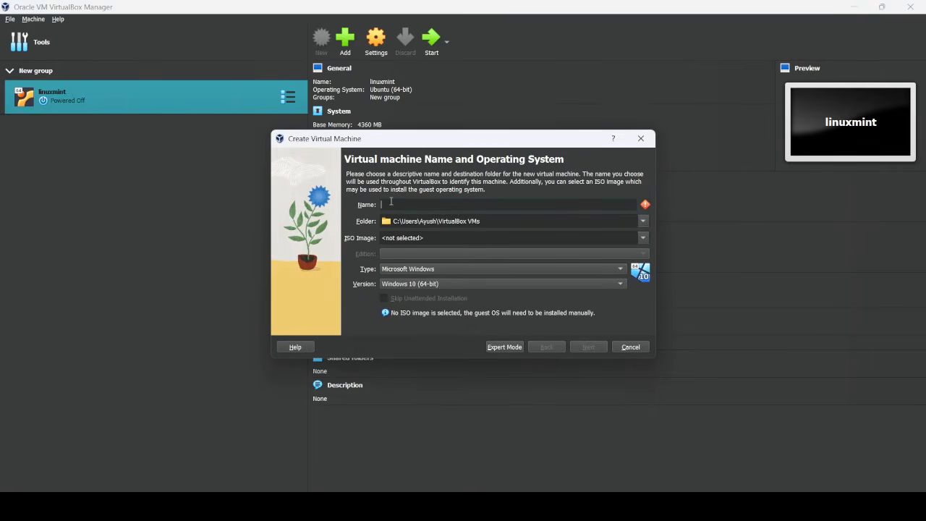
type("ubuntu")
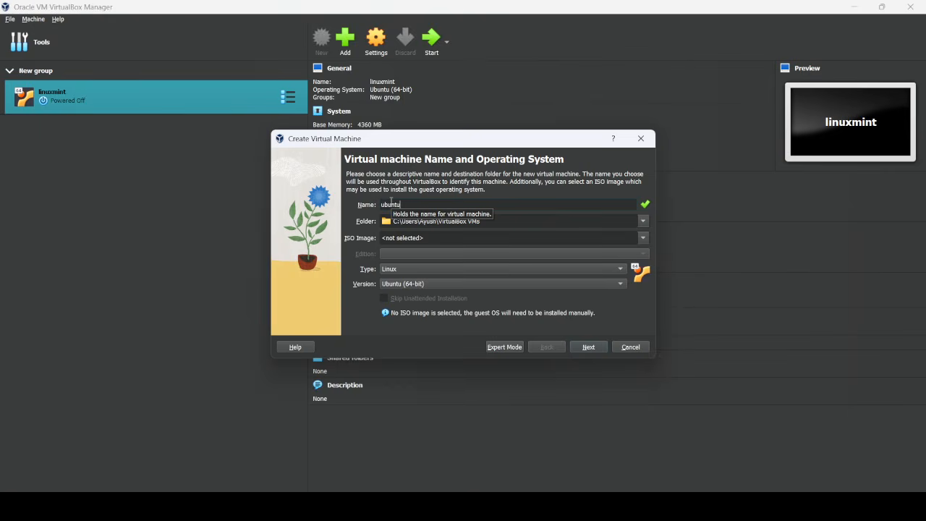
type("-26.04")
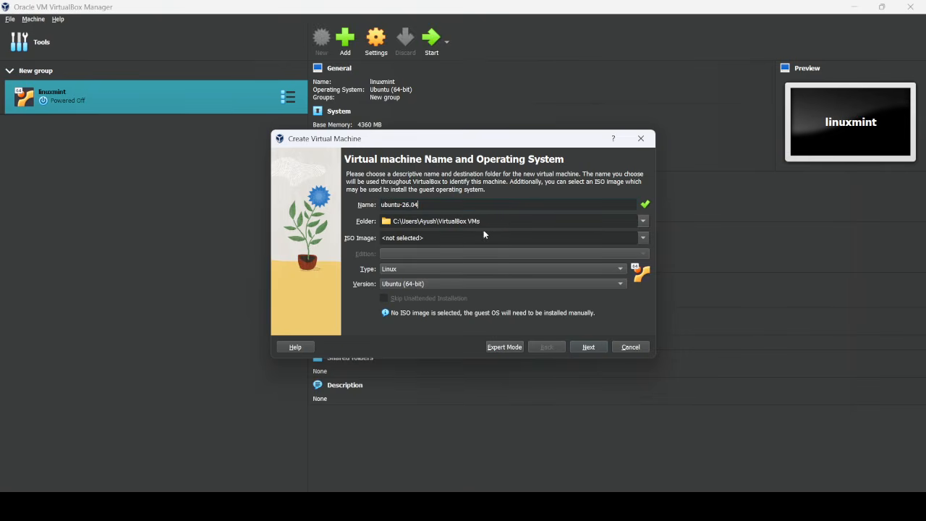
left_click(643, 238)
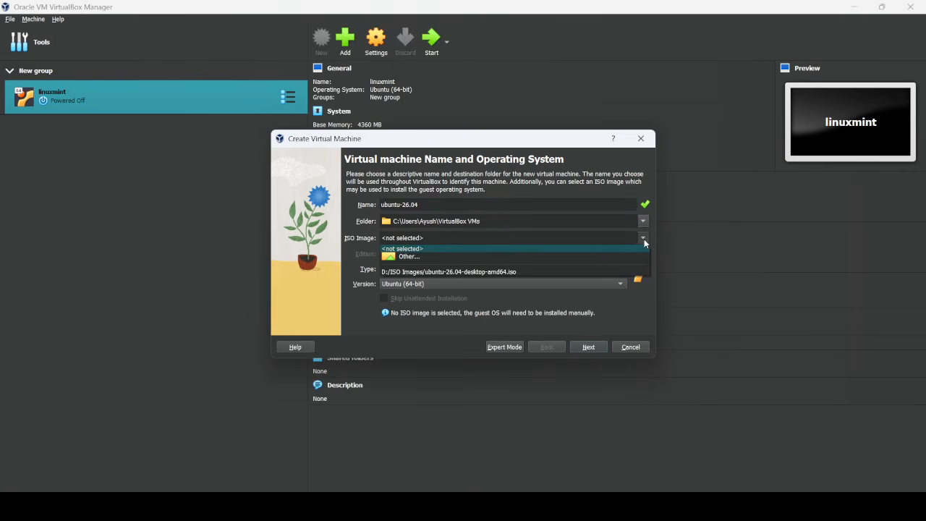
left_click(517, 272)
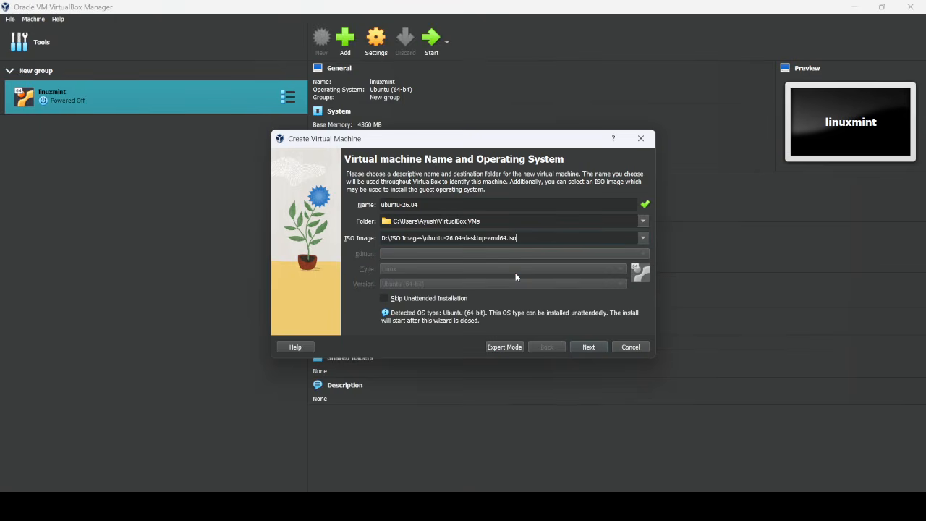
left_click(646, 237)
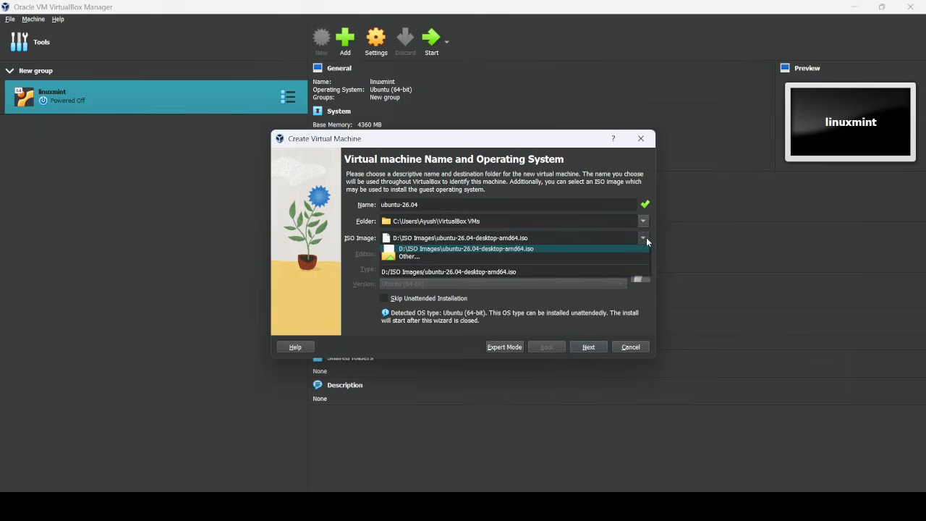
left_click(454, 256)
left_click(499, 245)
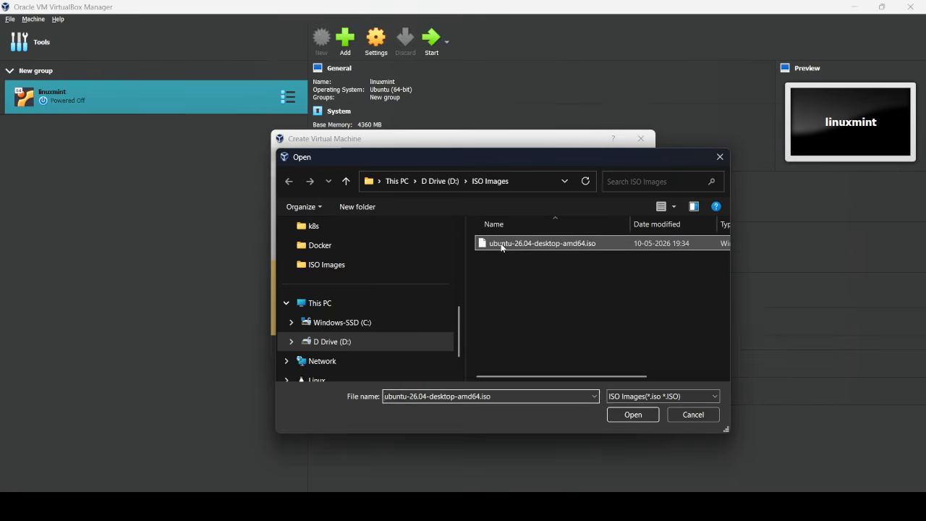
left_click(631, 415)
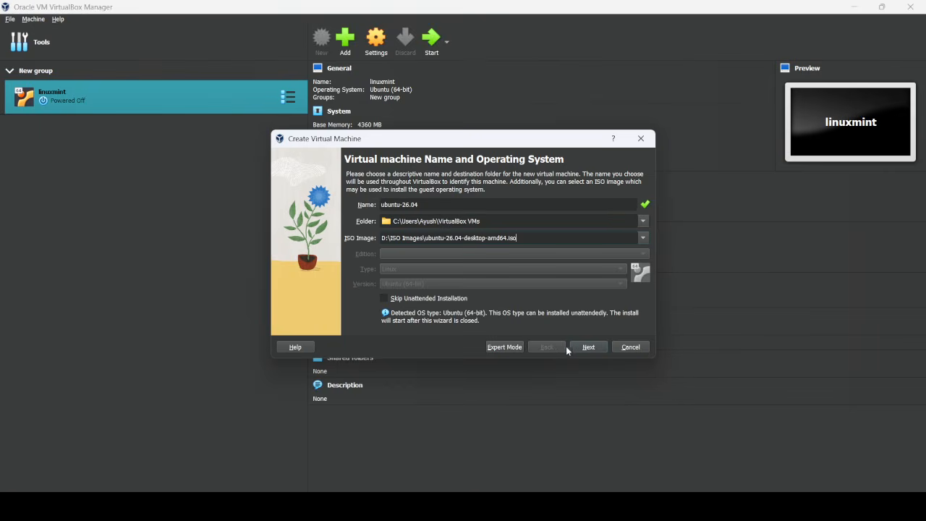
left_click(586, 347)
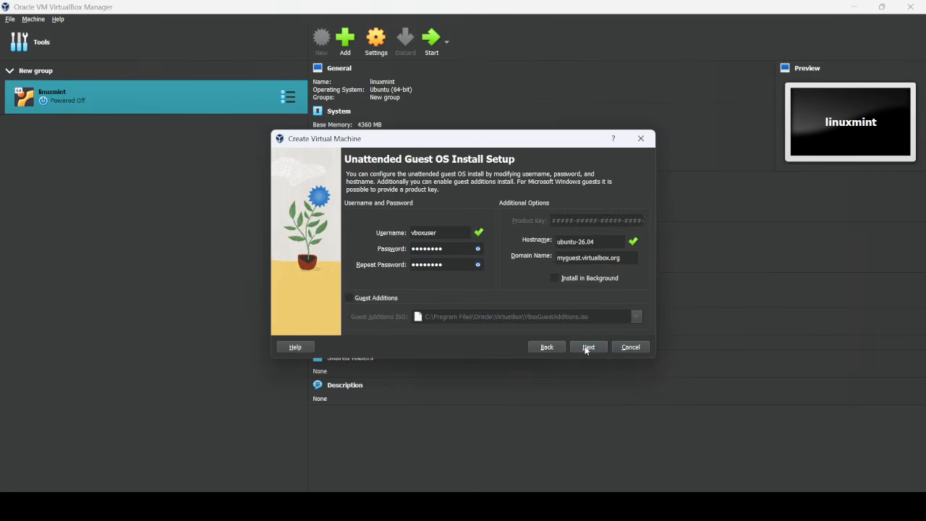
Keep the account defaults and give the VM 4754 MB memory and 4 processors.
left_click(586, 347)
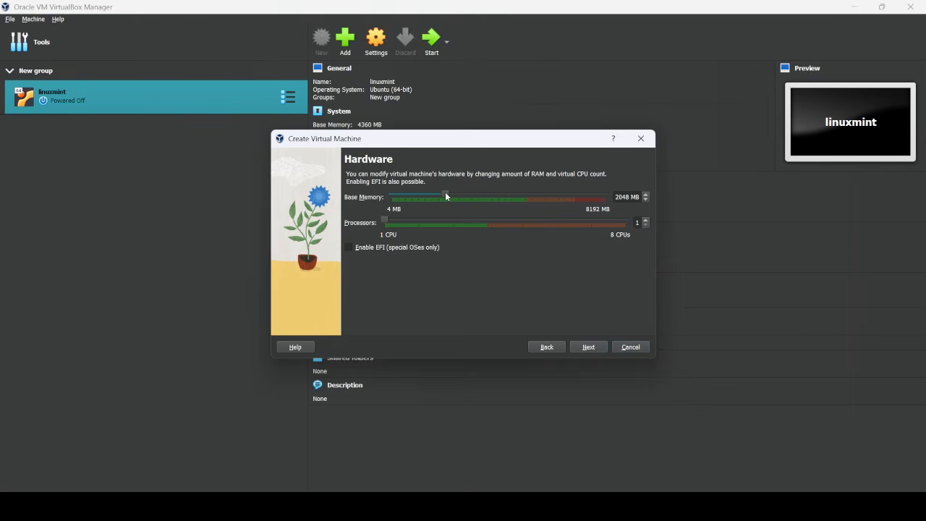
left_click_drag(446, 192, 515, 197)
left_click_drag(448, 226, 485, 223)
Set the virtual hard disk size to 100 GB.
left_click(590, 348)
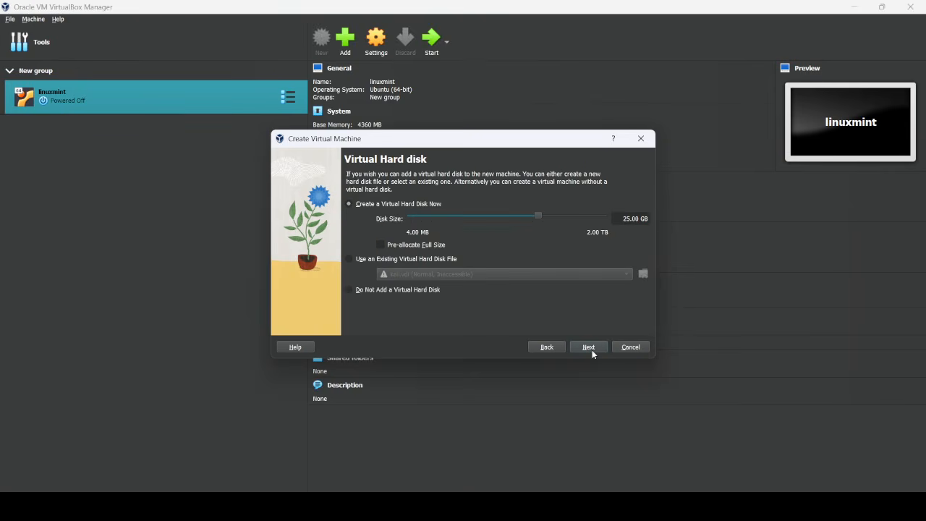
mouse_move(538, 211)
left_mouse_down()
mouse_move(570, 215)
mouse_move(555, 218)
left_mouse_up()
left_click(631, 219)
key("BackSpace")
key("BackSpace")
type("100")
left_click(591, 349)
Finish the ubuntu-26.04 VM, dismiss the capture notice and notifications, and maximize its window.
left_click(589, 347)
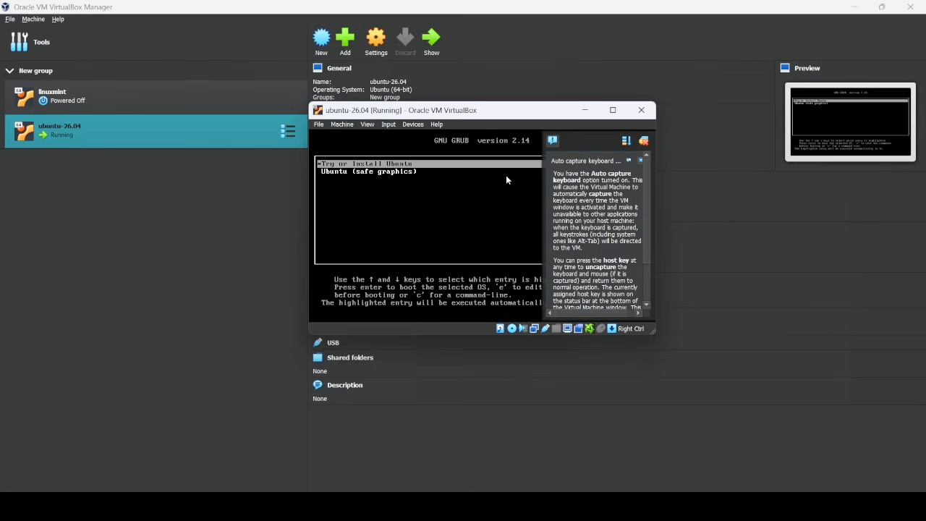
left_click(470, 164)
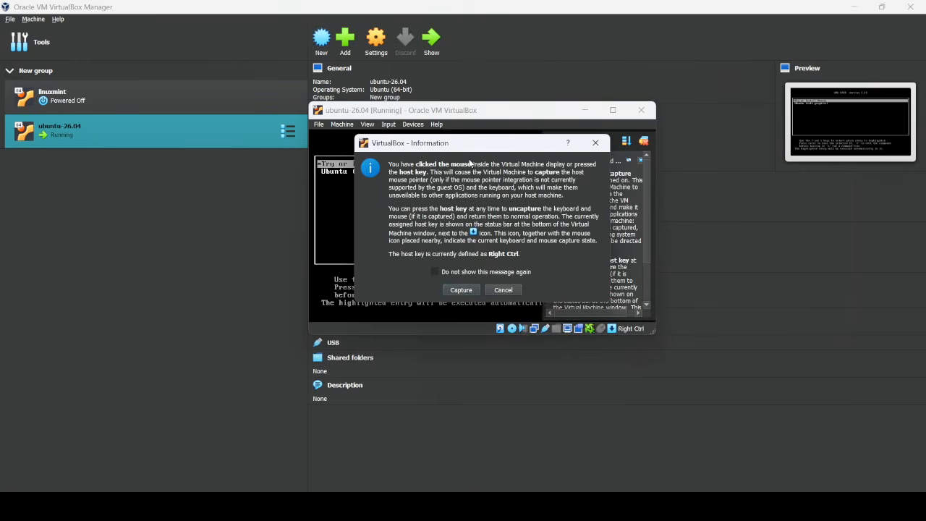
left_click(504, 288)
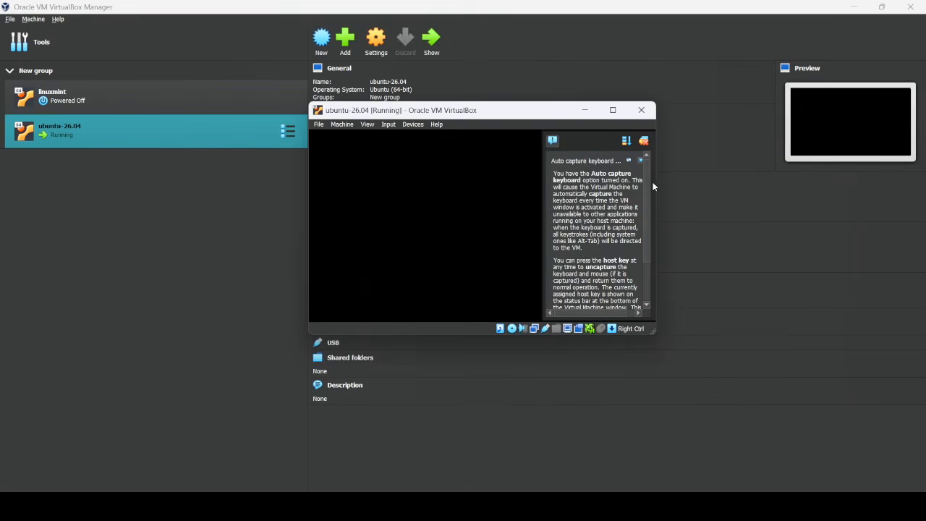
left_click(646, 142)
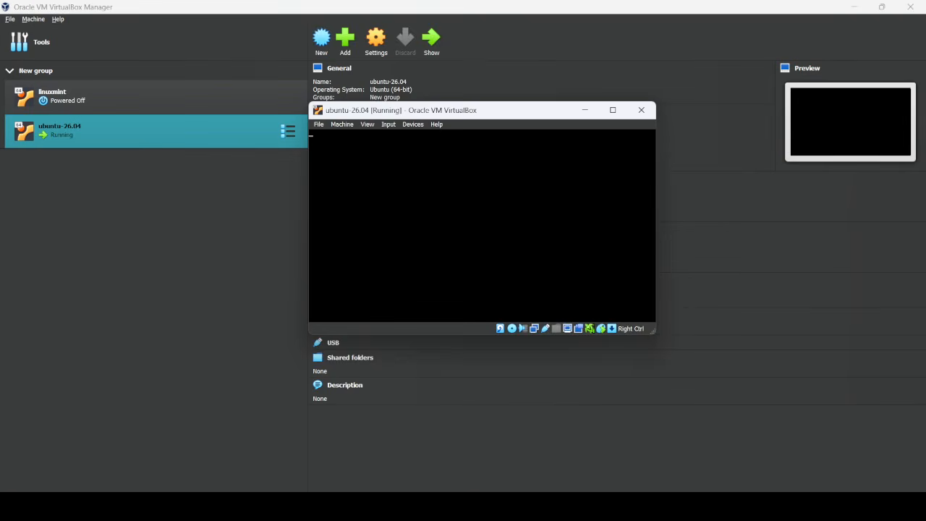
left_click(613, 110)
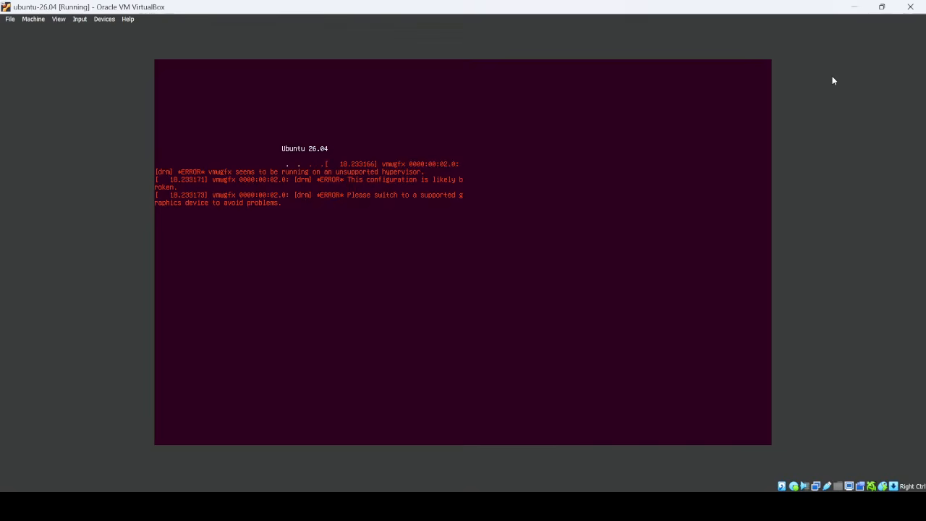
Power off the running ubuntu-26.04 VM.
left_click(910, 6)
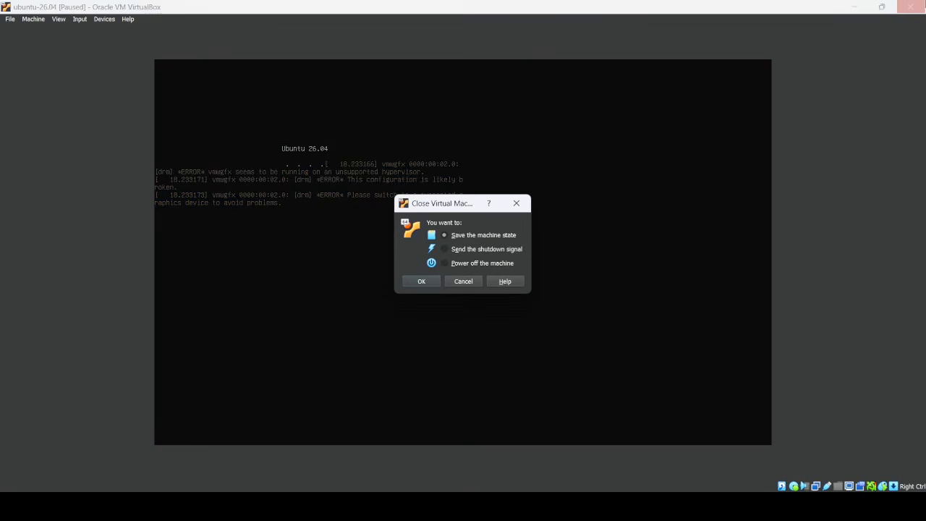
left_click(446, 265)
left_click(421, 280)
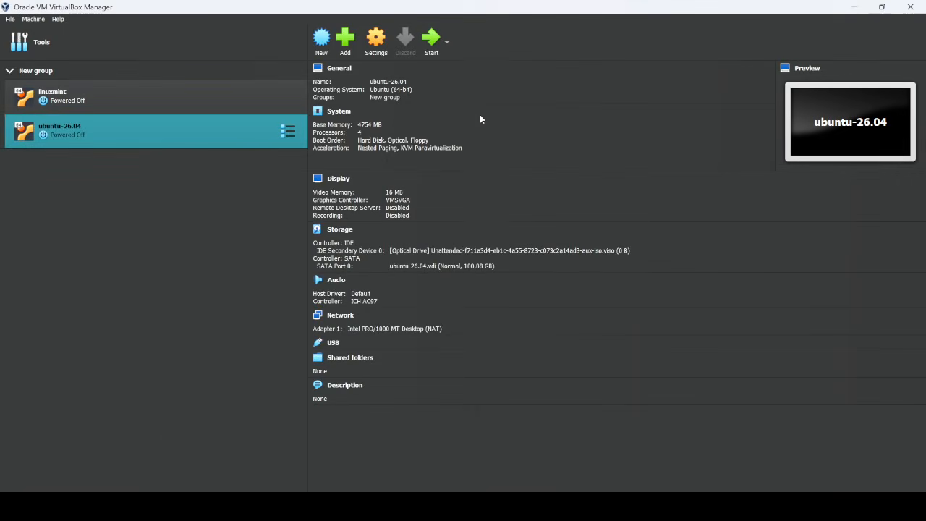
Set Display to 128 MB video memory with VBoxSVGA controller, then restart the VM.
left_click(381, 40)
left_click(316, 180)
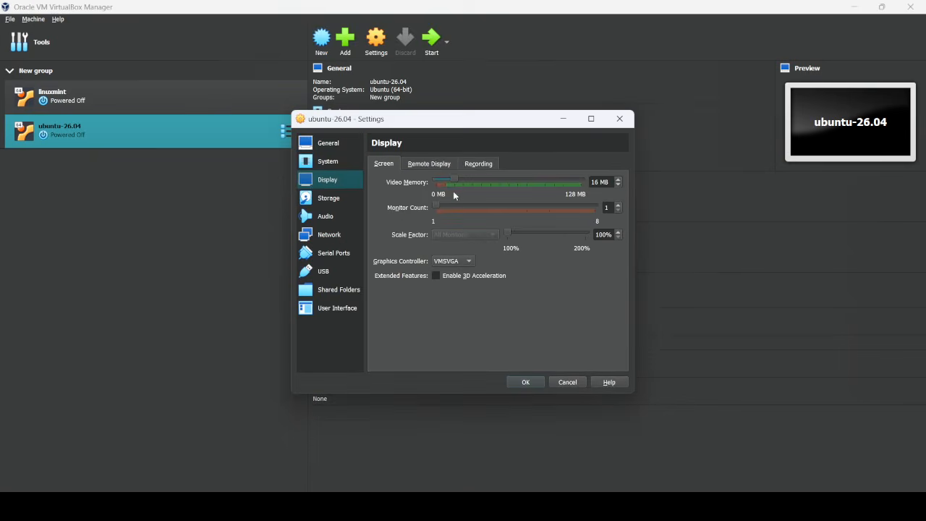
left_click_drag(452, 177, 604, 178)
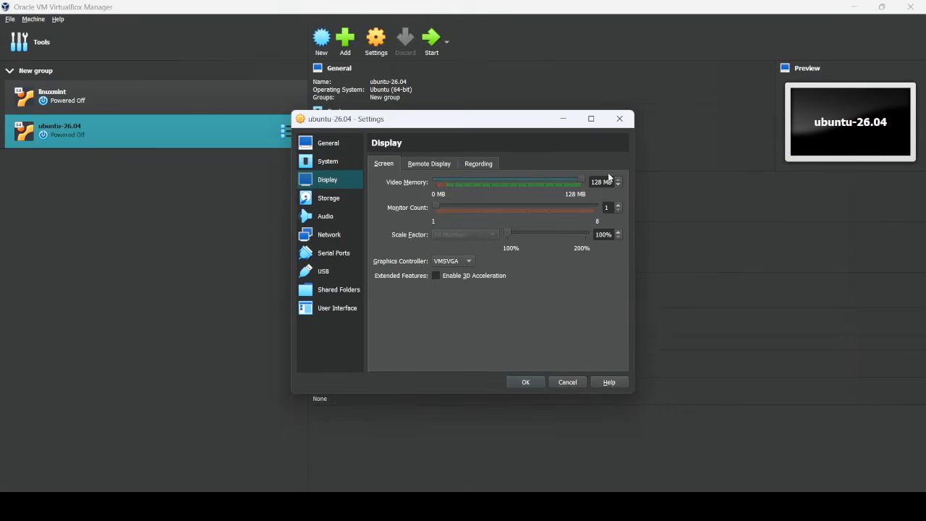
left_click(450, 262)
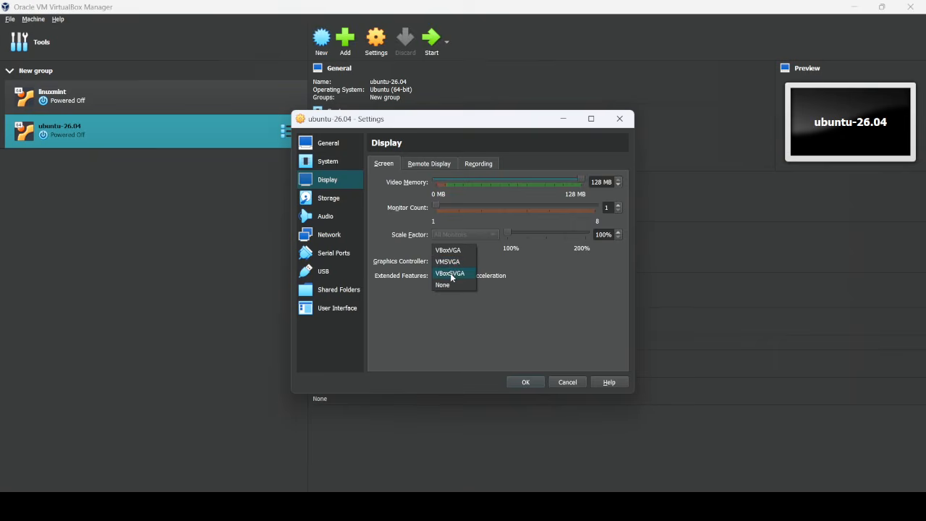
left_click(452, 272)
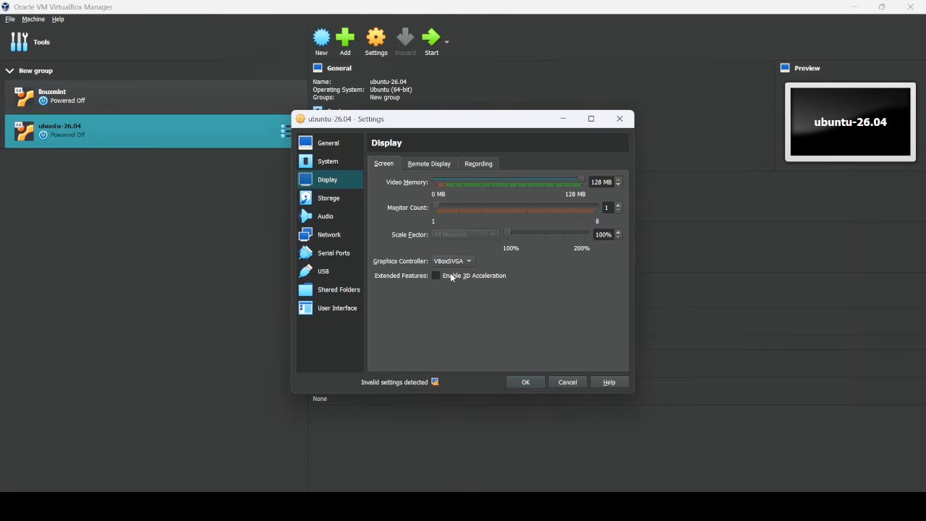
left_click(526, 382)
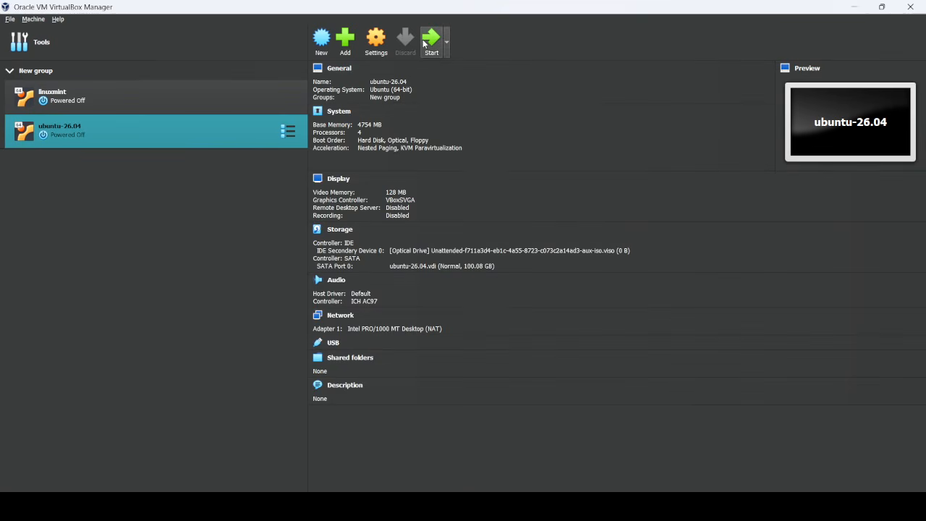
left_click(427, 44)
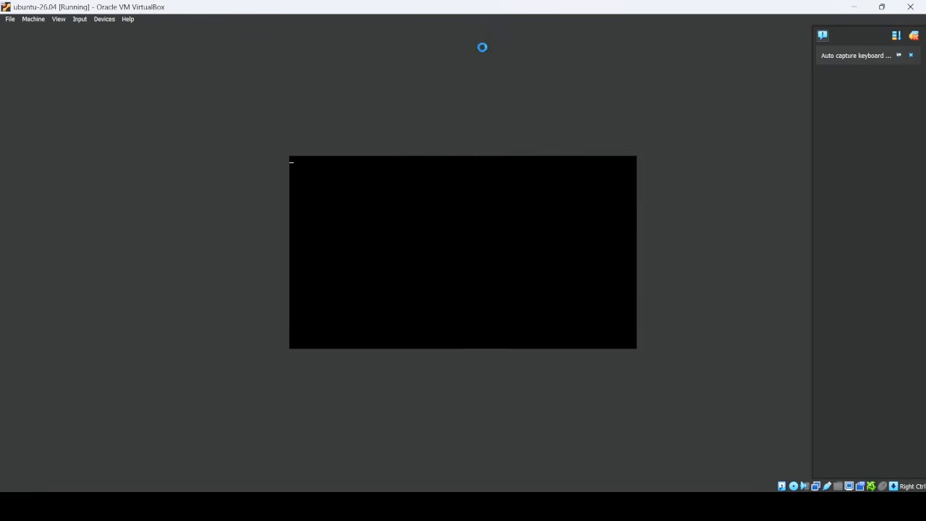
Dismiss the Auto capture keyboard notice while Ubuntu boots to the installer.
left_click(911, 55)
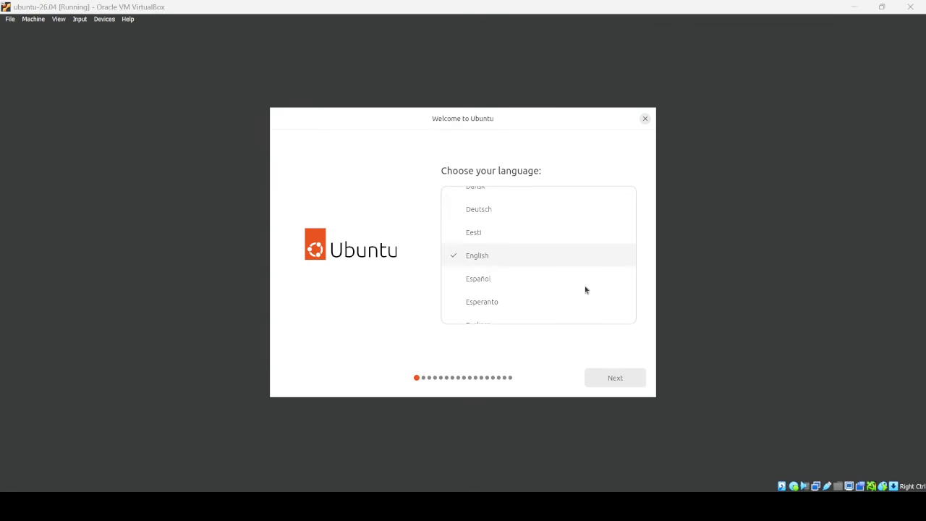
Keep English, default accessibility, English (US) keyboard and wired connection, and choose Install Ubuntu.
left_click(615, 379)
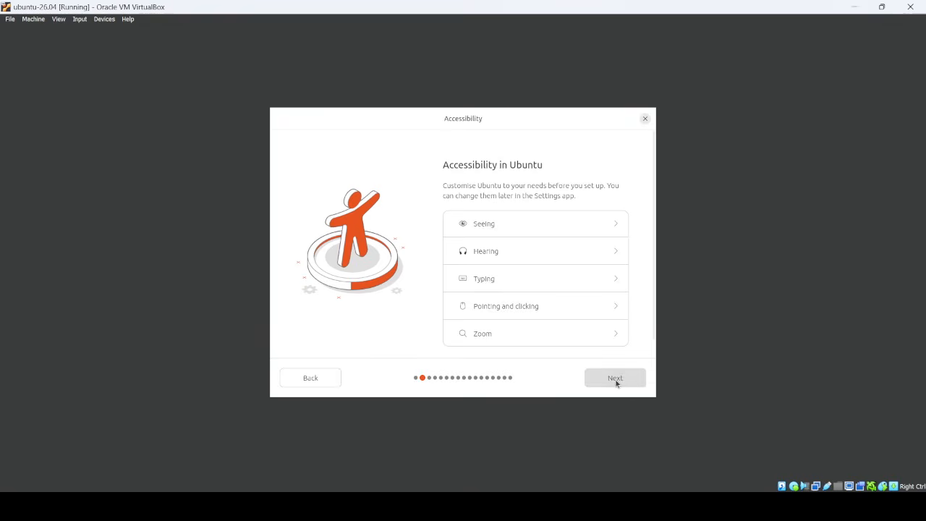
left_click(615, 379)
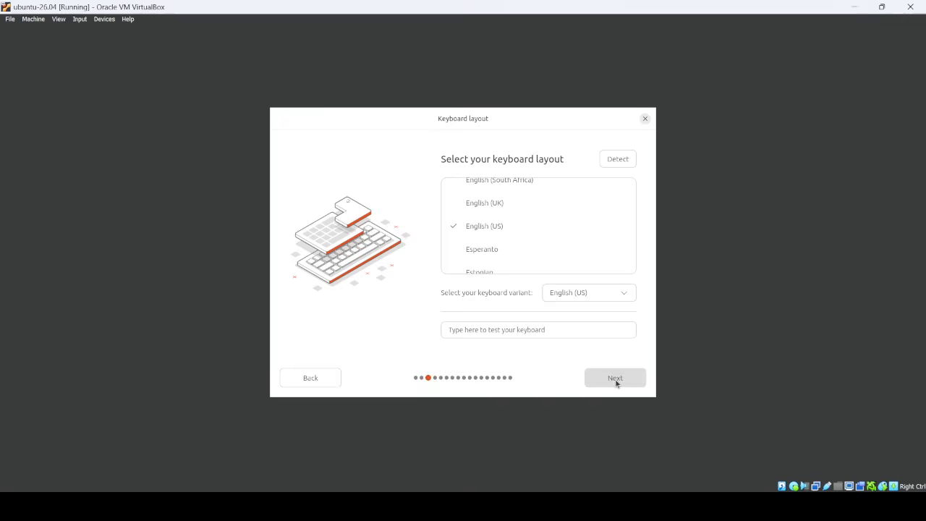
left_click(616, 380)
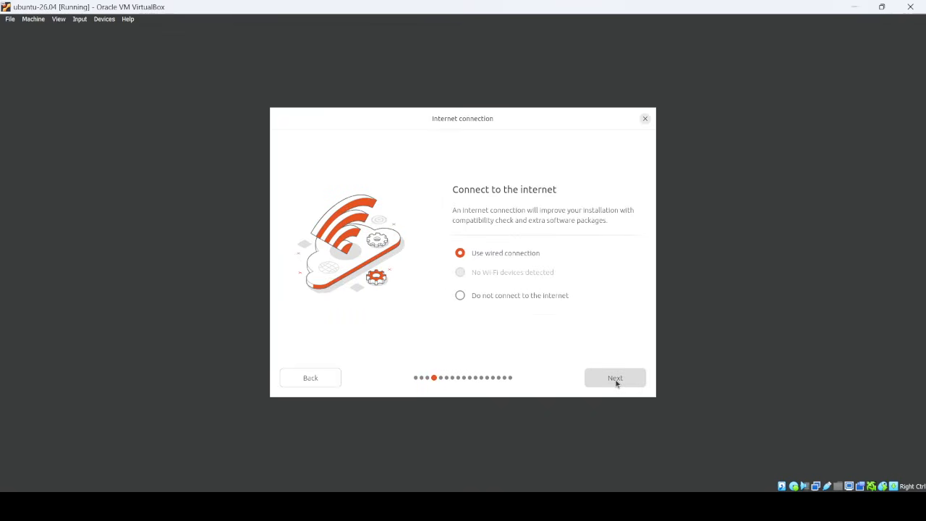
left_click(615, 379)
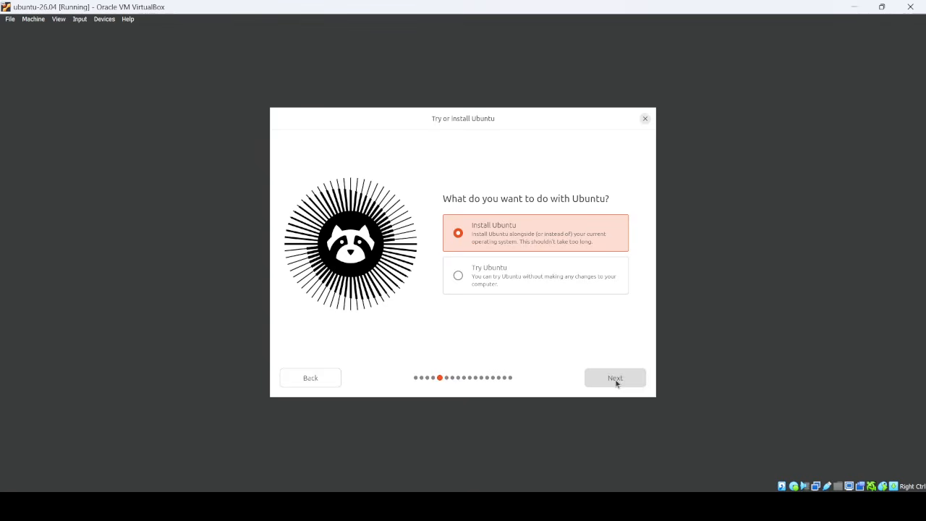
left_click(616, 379)
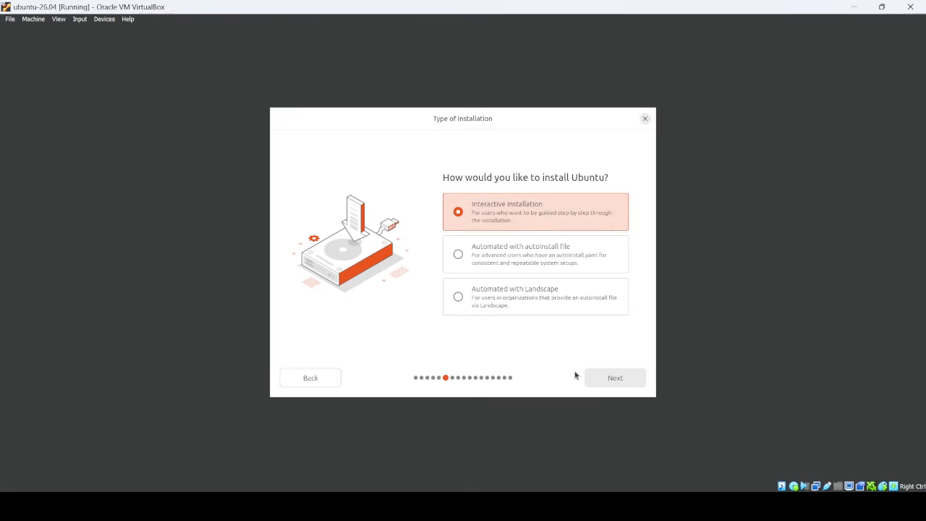
Choose interactive install, default apps, no proprietary software, erase disk, and no encryption.
left_click(615, 379)
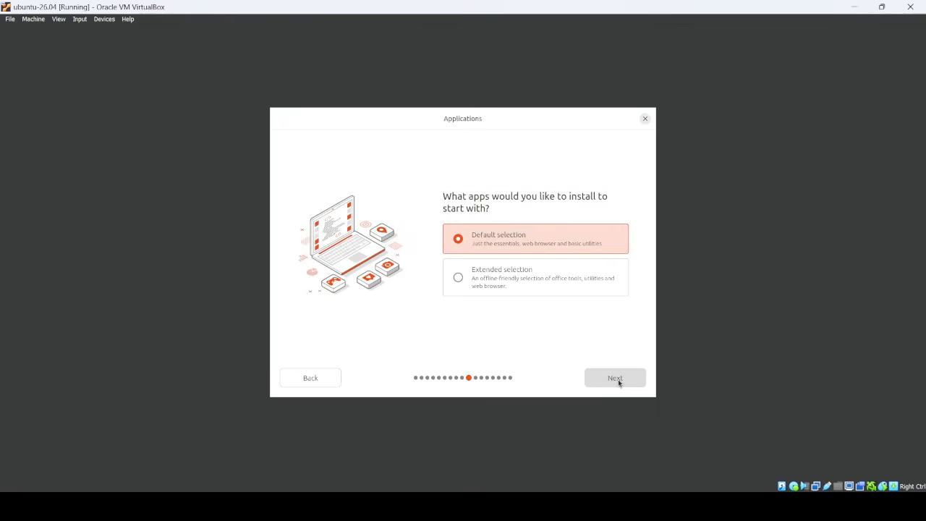
left_click(618, 379)
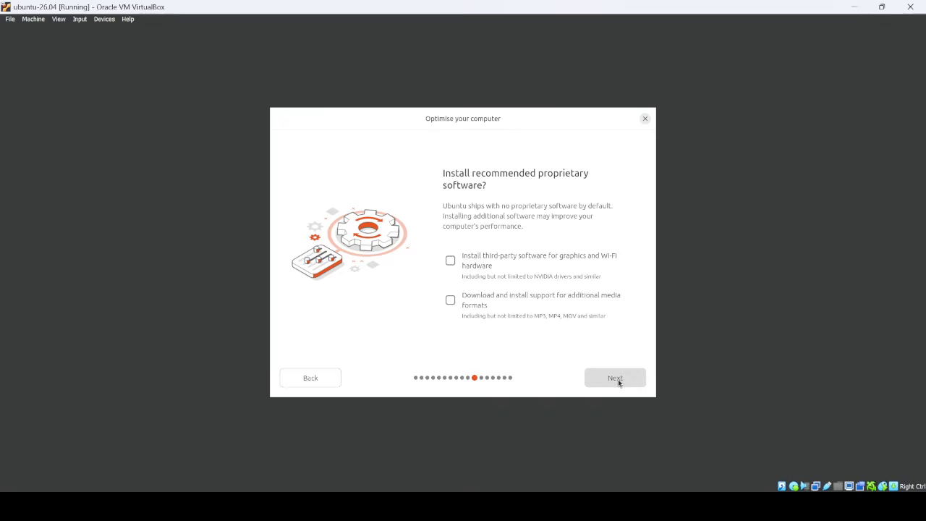
left_click(618, 379)
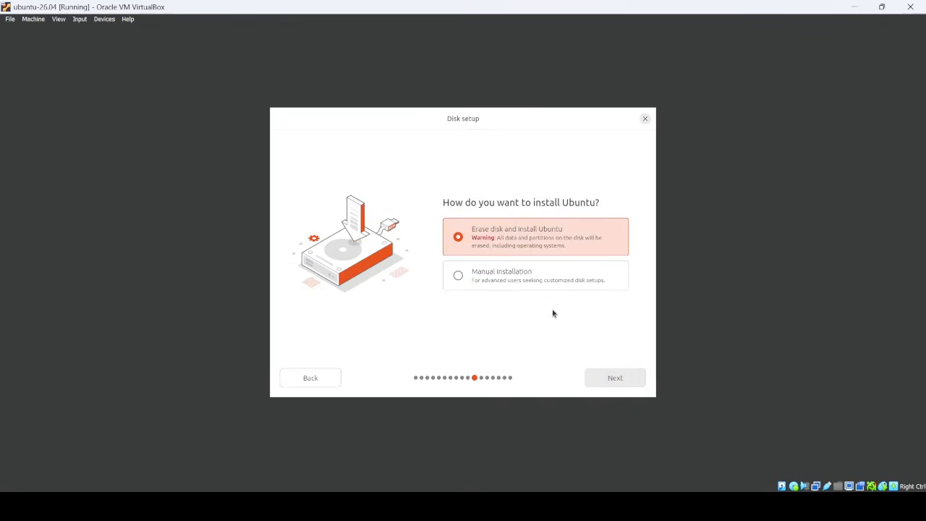
left_click(622, 383)
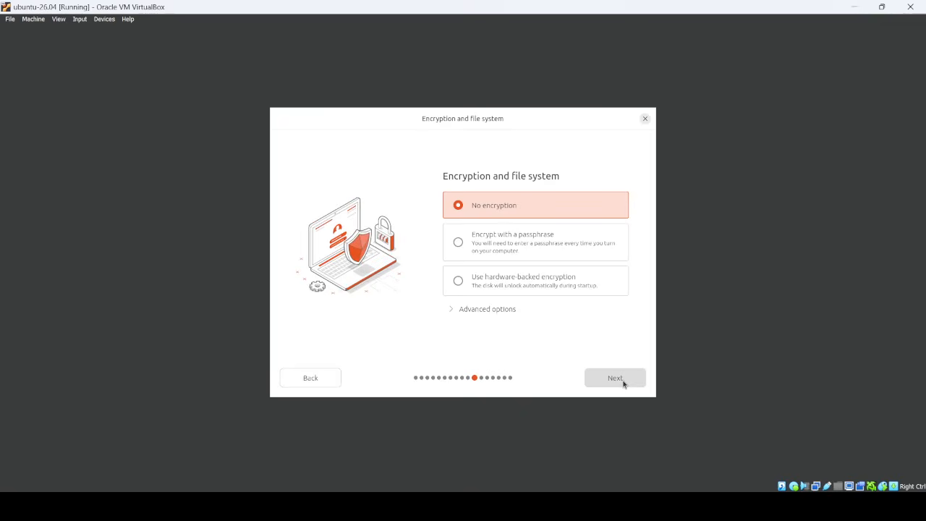
left_click(622, 383)
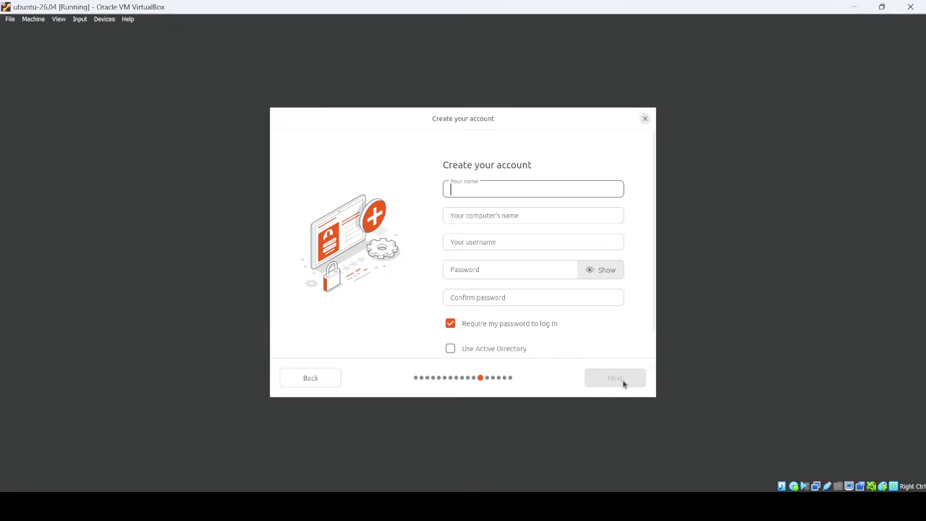
Enter the user's name, computer name and a confirmed account password, then continue.
key("Tab")
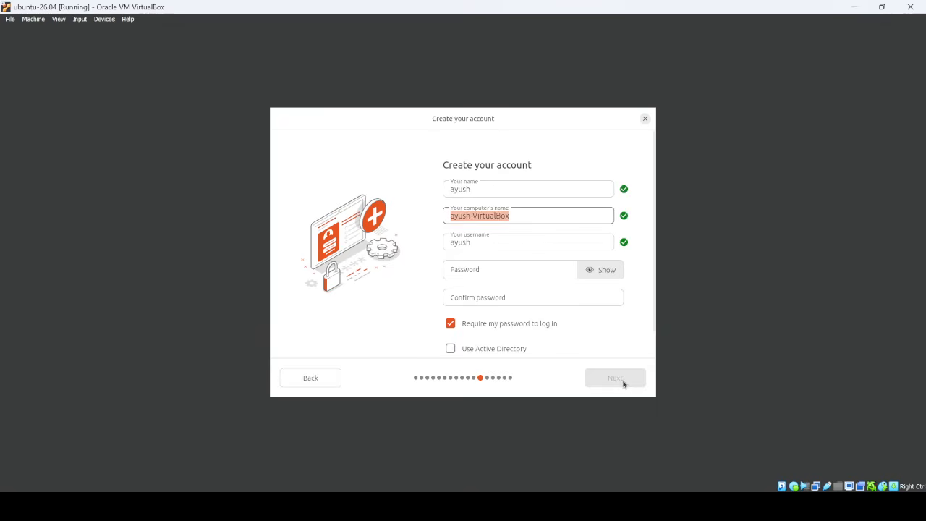
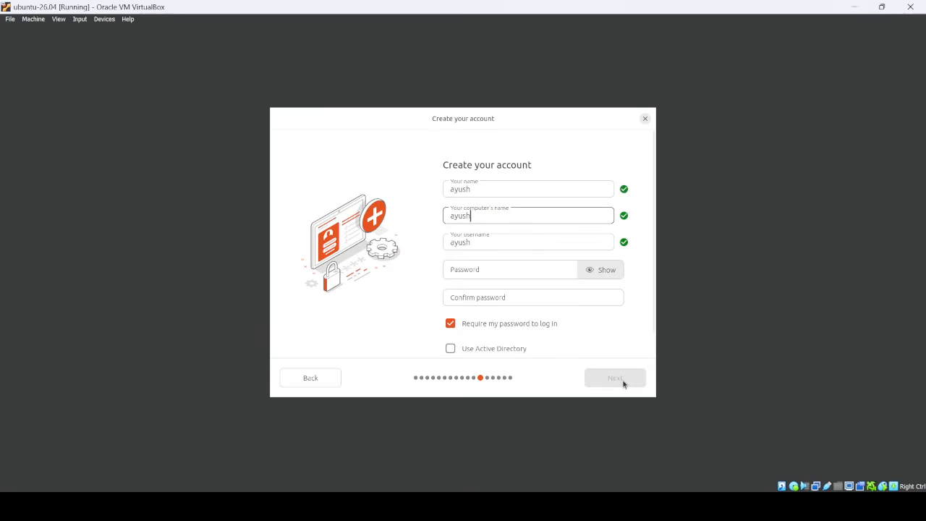
left_click(476, 268)
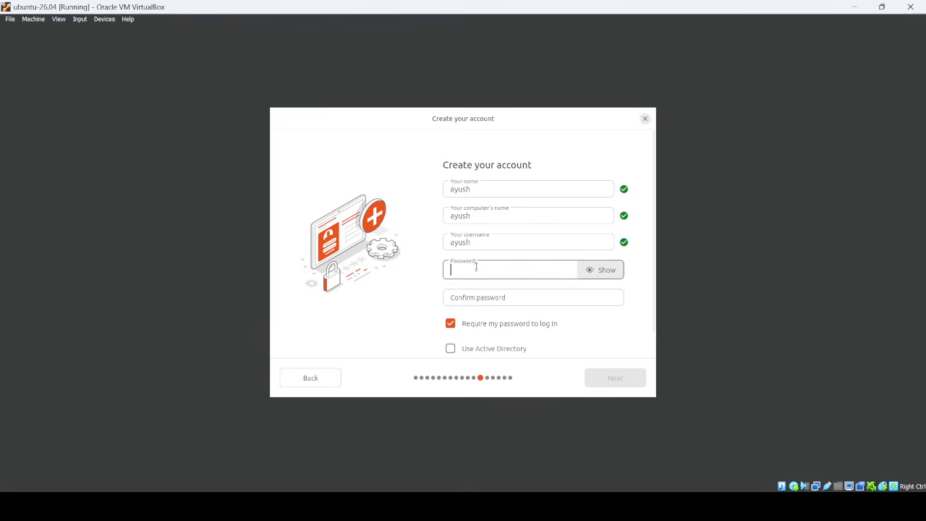
key("Tab")
key("Tab")
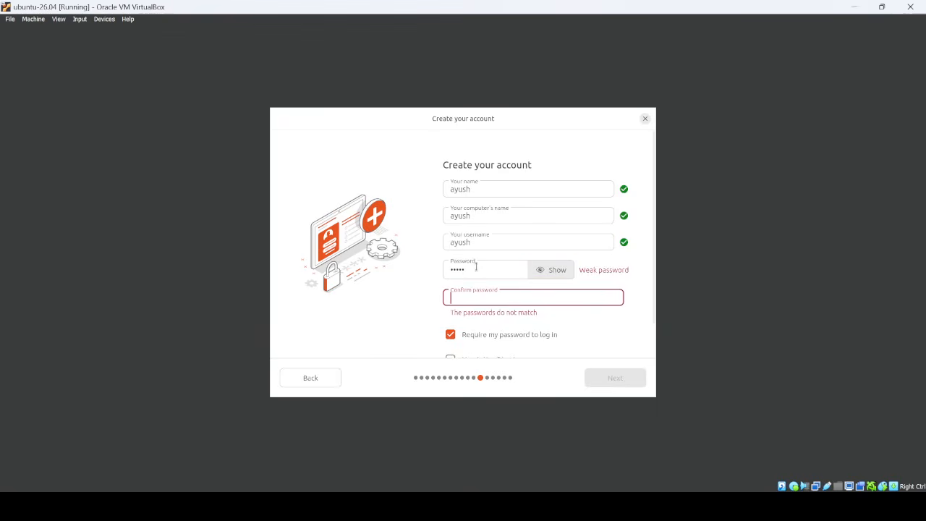
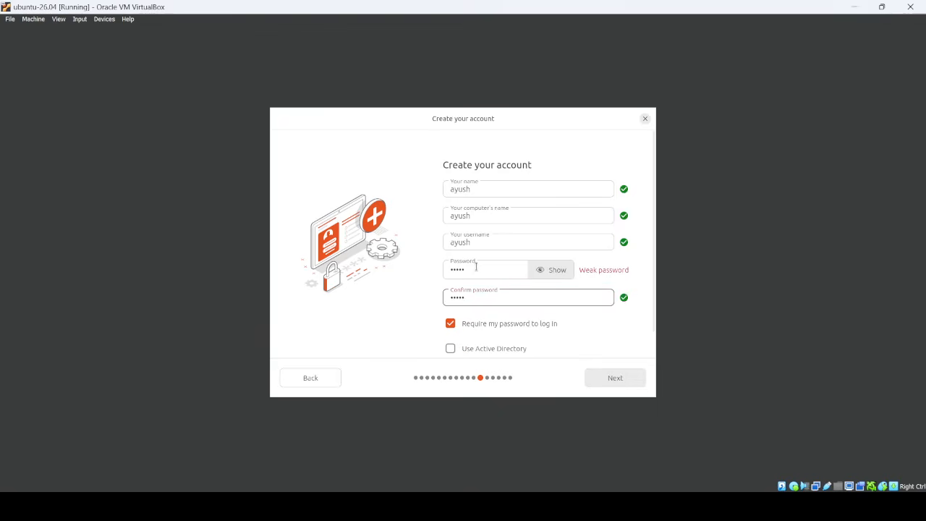
scroll(527, 341, "down", 1)
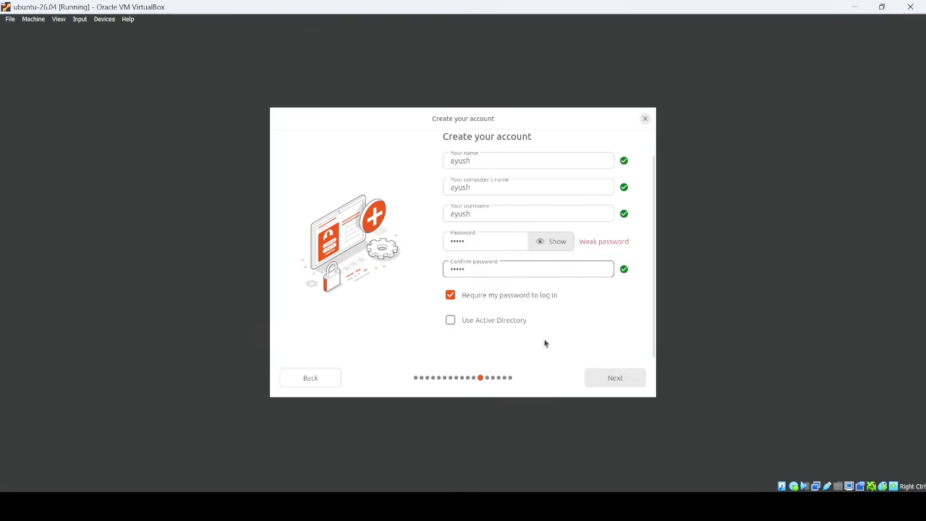
left_click(603, 382)
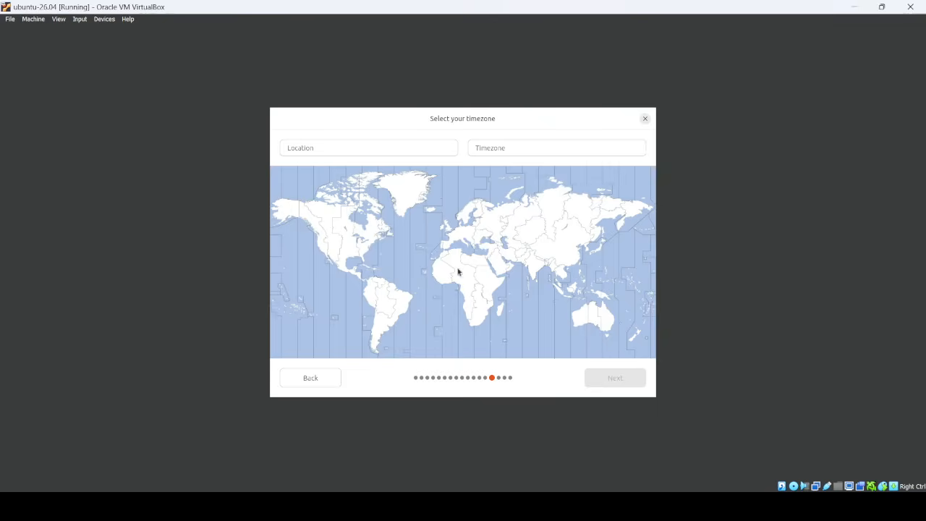
Set the location to Mumbai with timezone Asia/Kolkata and proceed to Ready to install.
left_click(375, 148)
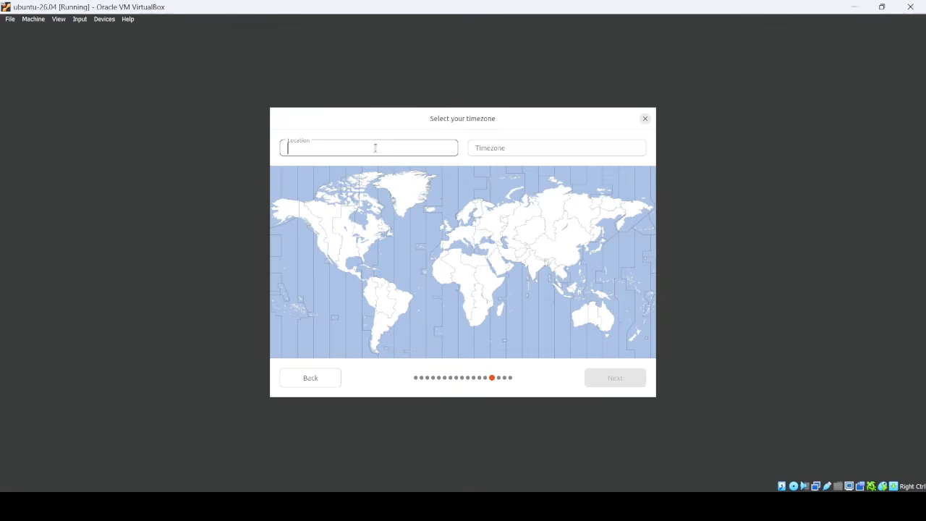
type("India")
key("Return")
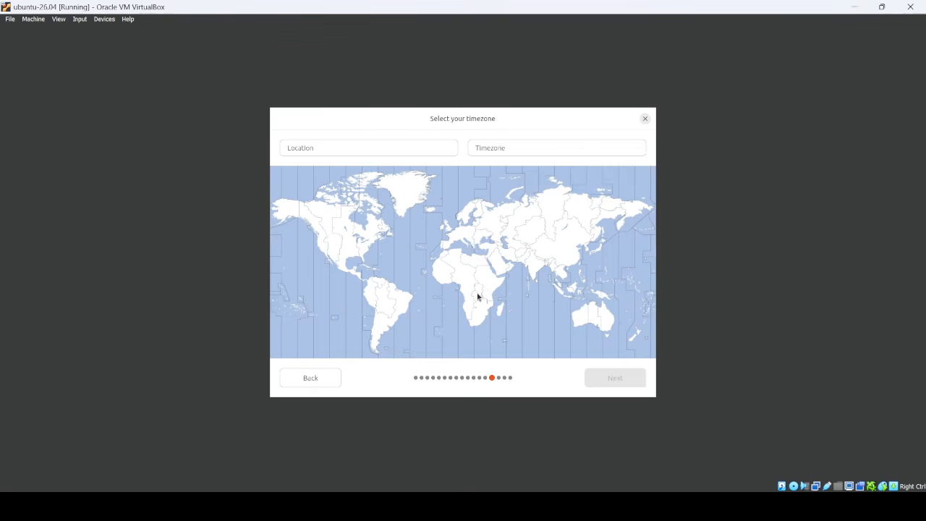
left_click(411, 147)
left_click(490, 260)
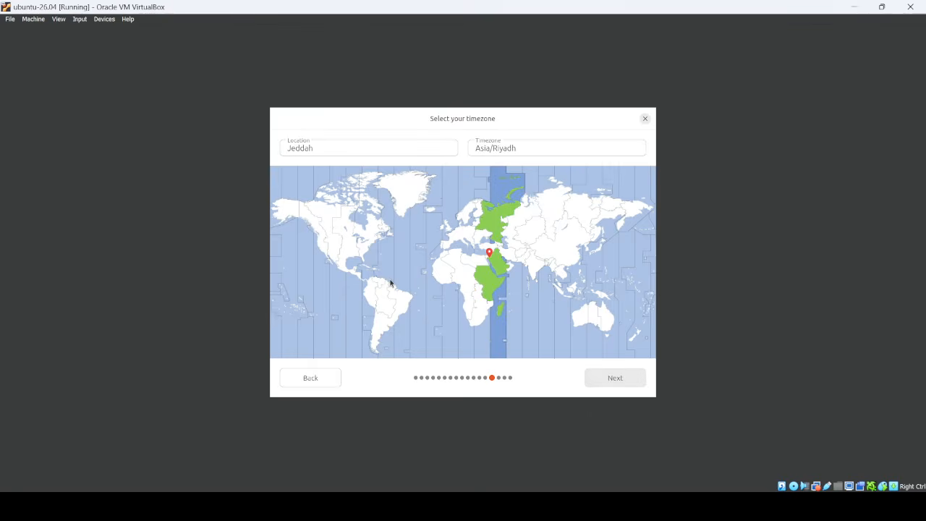
left_click(551, 286)
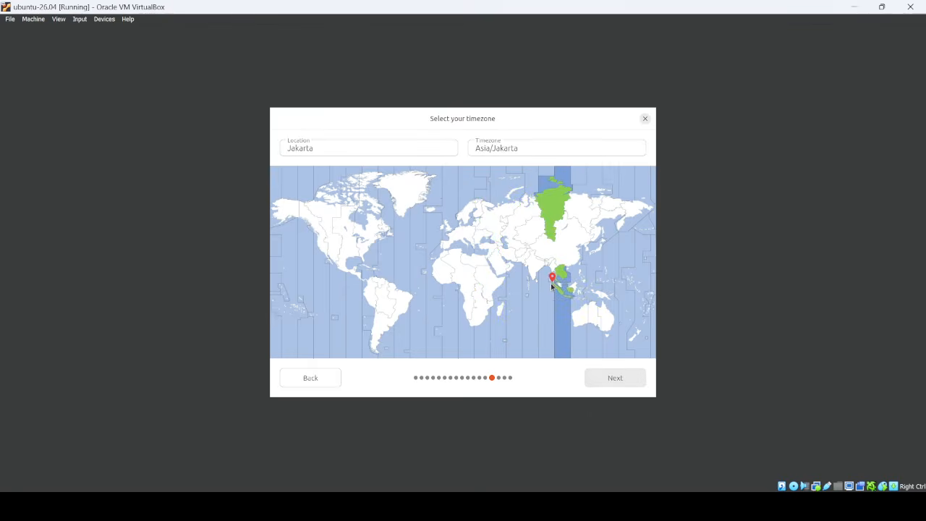
left_click(535, 269)
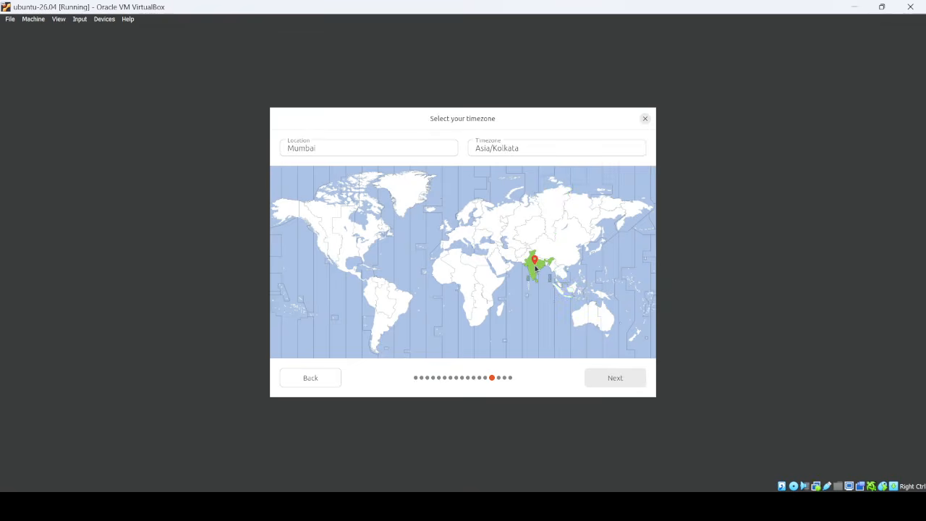
left_click(619, 377)
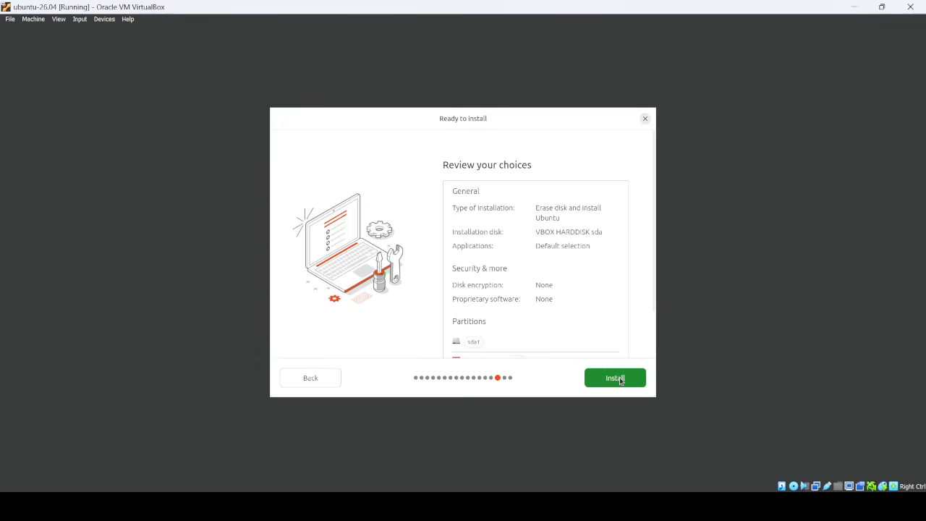
Confirm the review summary to begin installing Ubuntu, skip one slideshow slide, and display the detailed log.
scroll(600, 319, "down", 2)
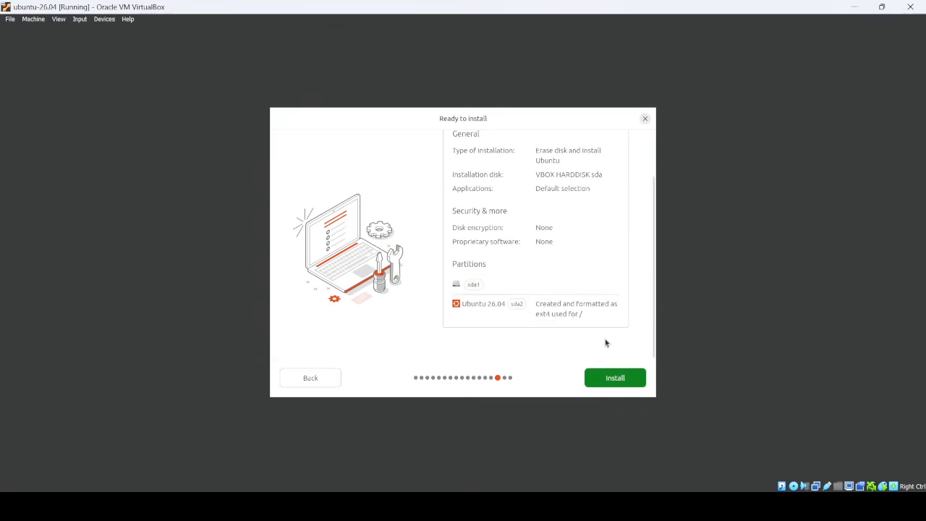
left_click(616, 379)
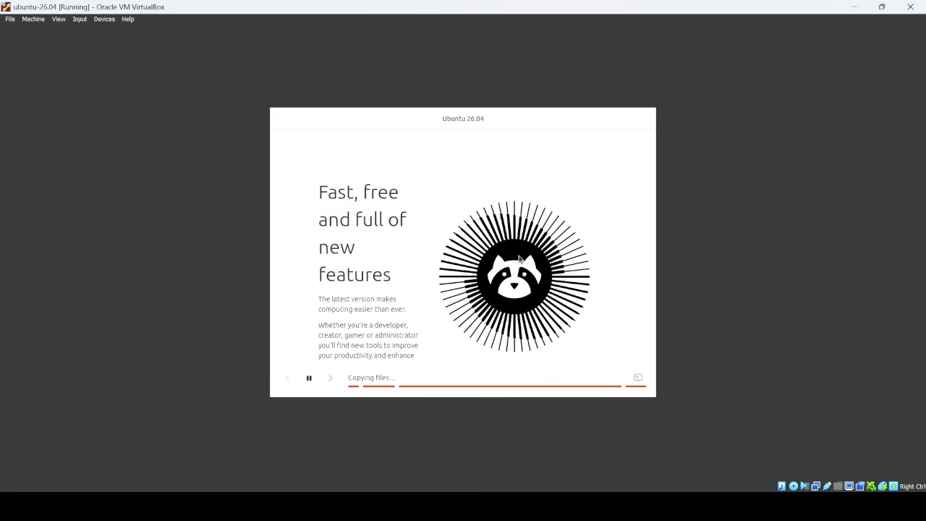
left_click(331, 378)
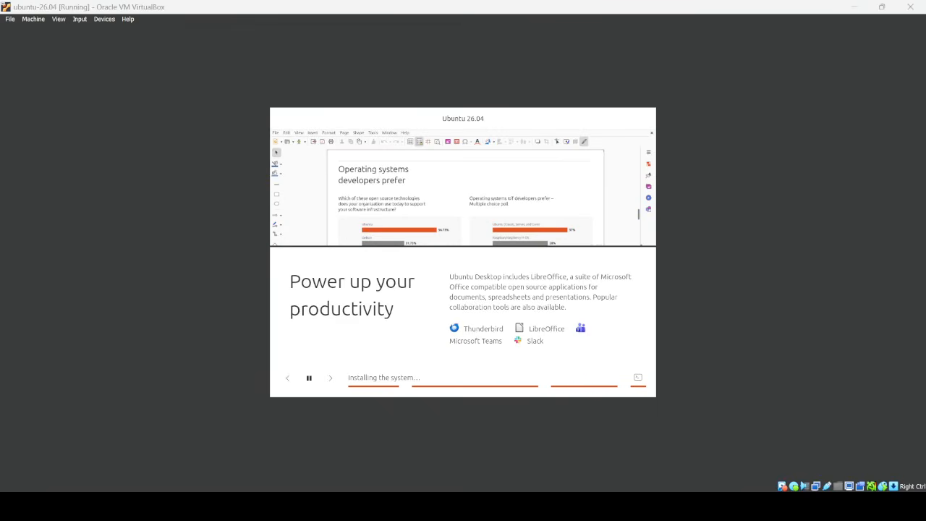
left_click(638, 377)
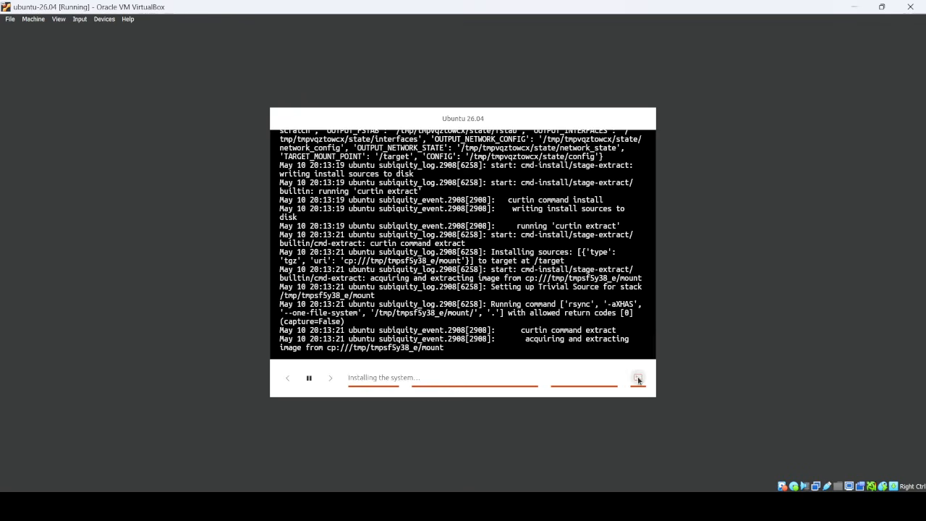
Switch between the installation log and the slideshow while setup reaches the Setting up the system stage.
scroll(500, 275, "up", 2)
scroll(500, 276, "down", 3)
left_click(638, 379)
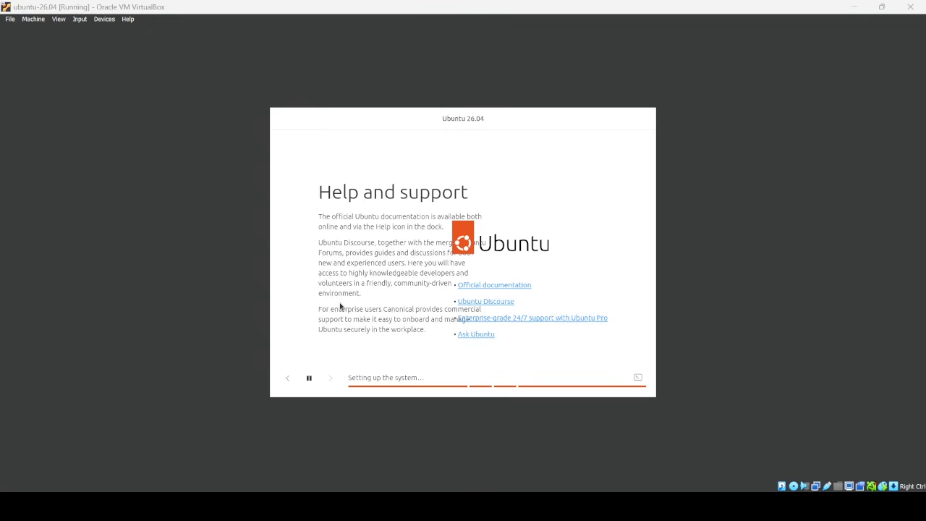
left_click(636, 378)
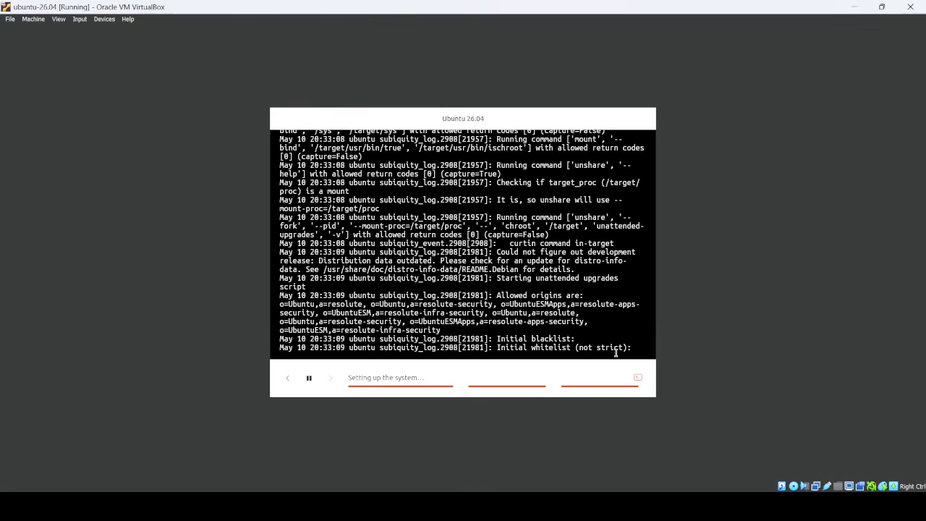
left_click(638, 378)
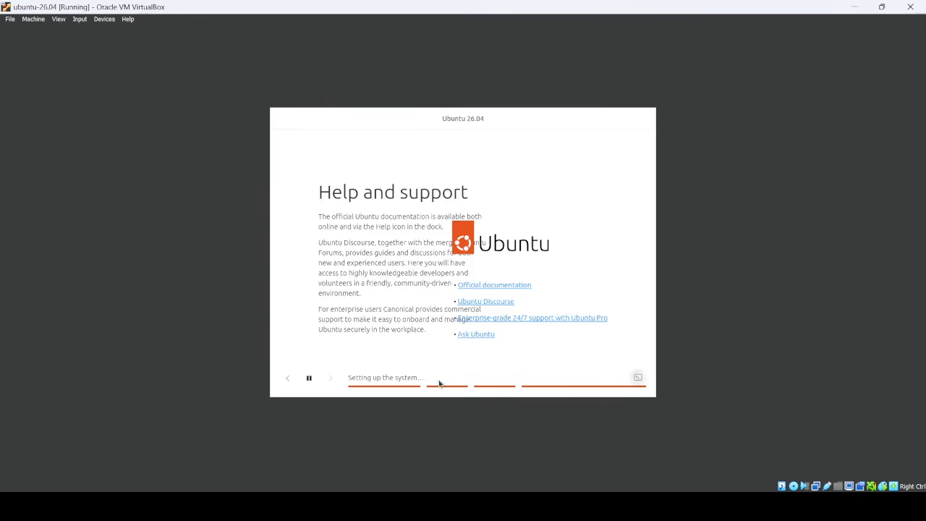